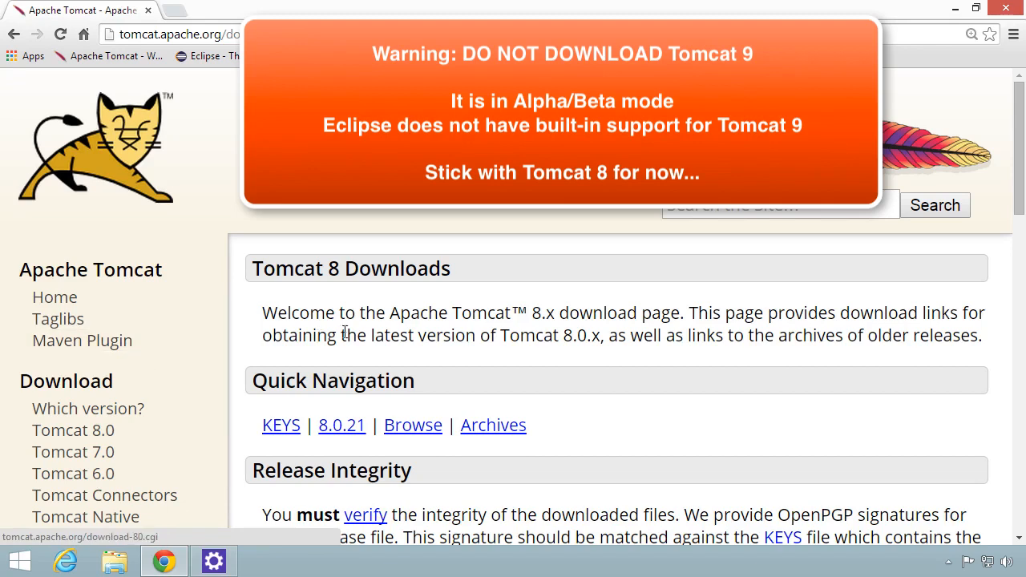
# Download the 32-bit/64-bit Windows Service Installer from the Tomcat 8.0.21 core binary distributions.
pyautogui.moveTo(454, 265); pyautogui.dragTo(259, 268)
pyautogui.click(253, 280)
pyautogui.scroll(-7, 264, 313)
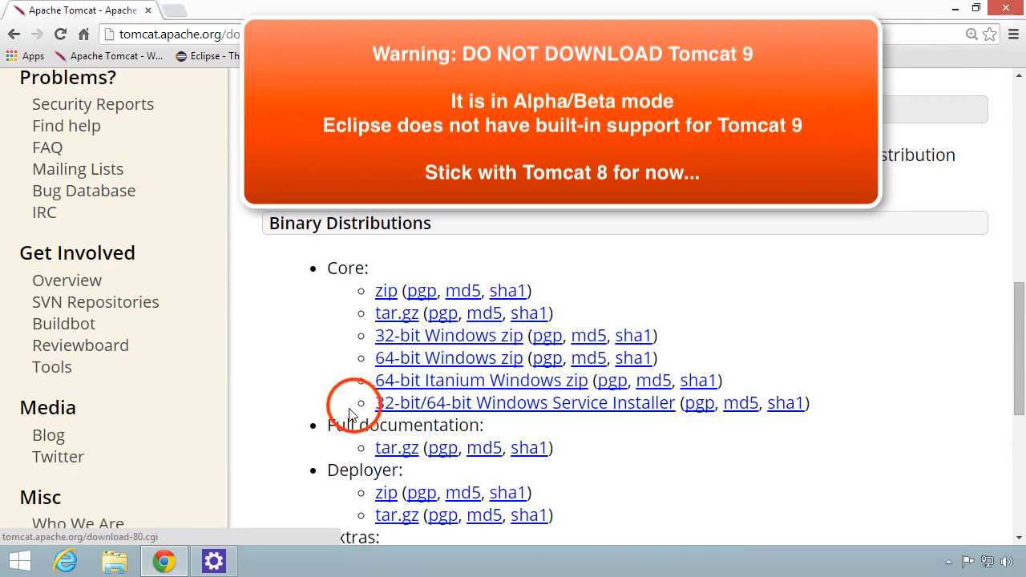
pyautogui.moveTo(357, 406); pyautogui.dragTo(671, 409)
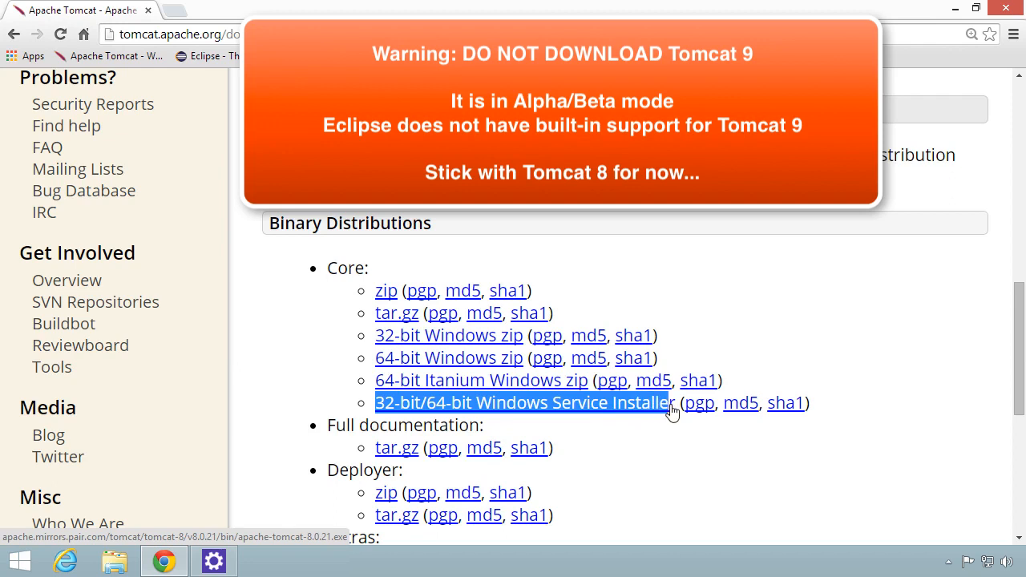
pyautogui.click(243, 362)
pyautogui.click(467, 405)
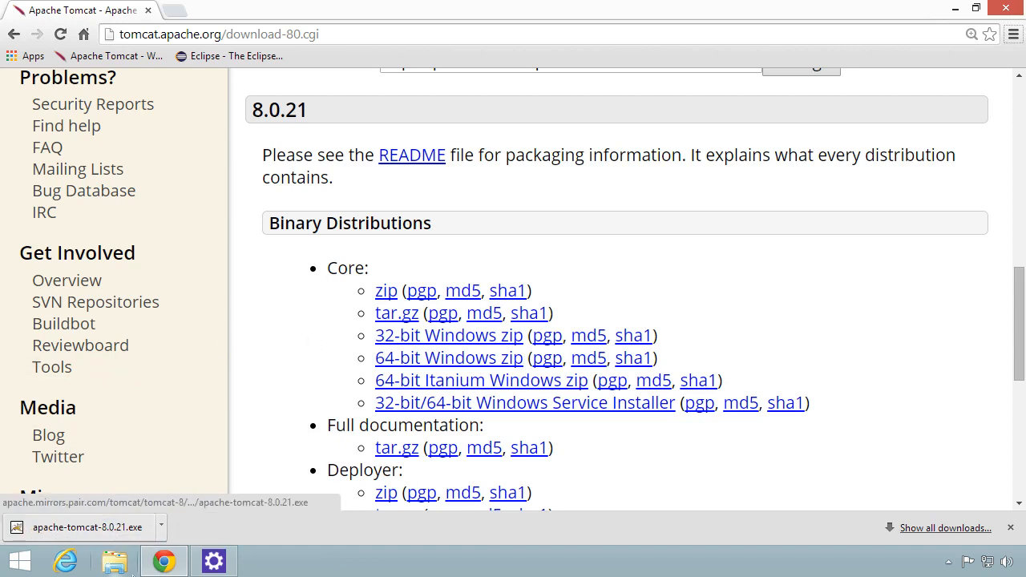
# Run the apache-tomcat-8.0.21 installer from the Downloads folder and allow it to make changes to the computer.
pyautogui.click(116, 561)
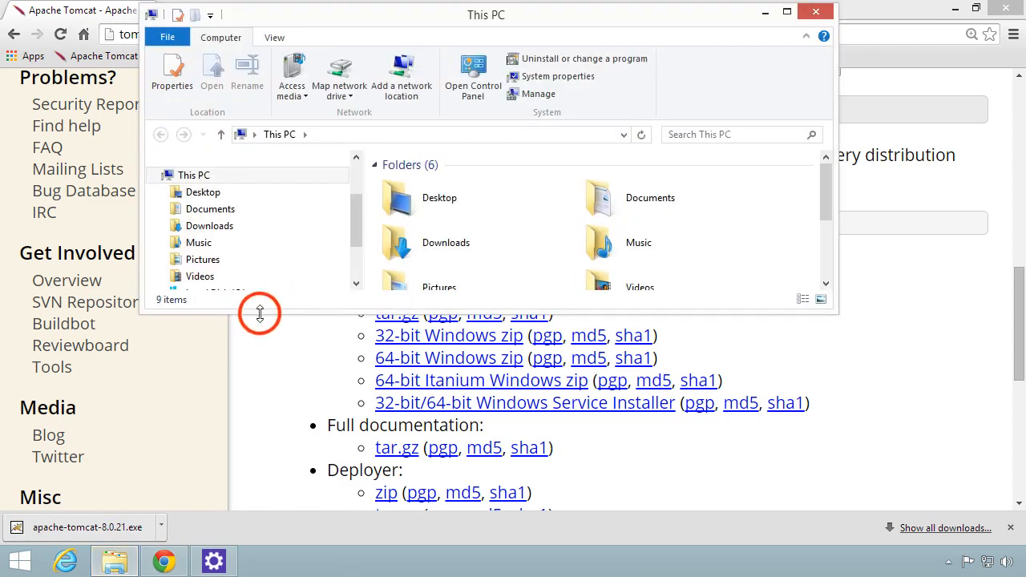
pyautogui.moveTo(259, 312); pyautogui.dragTo(260, 536)
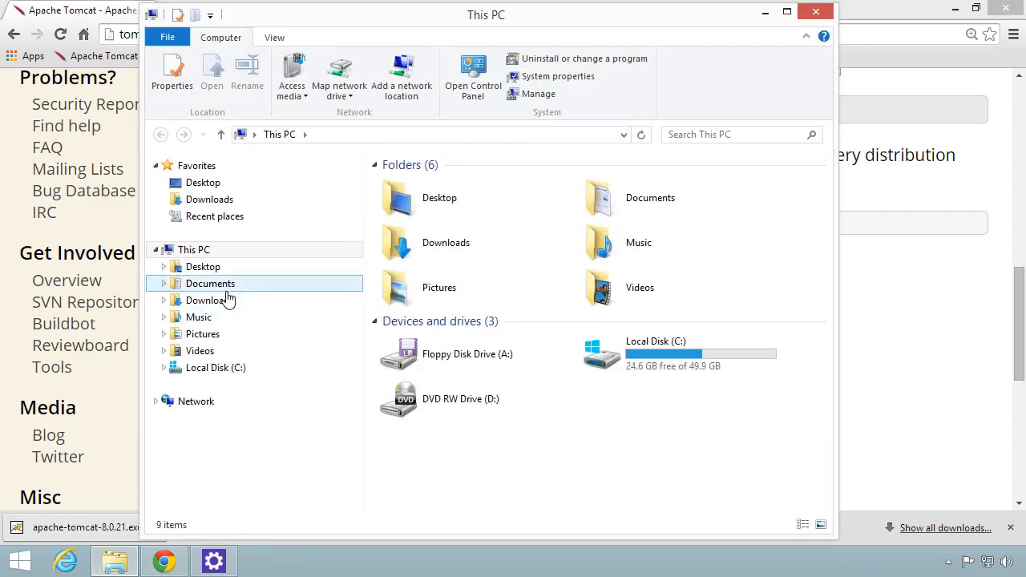
pyautogui.click(226, 300)
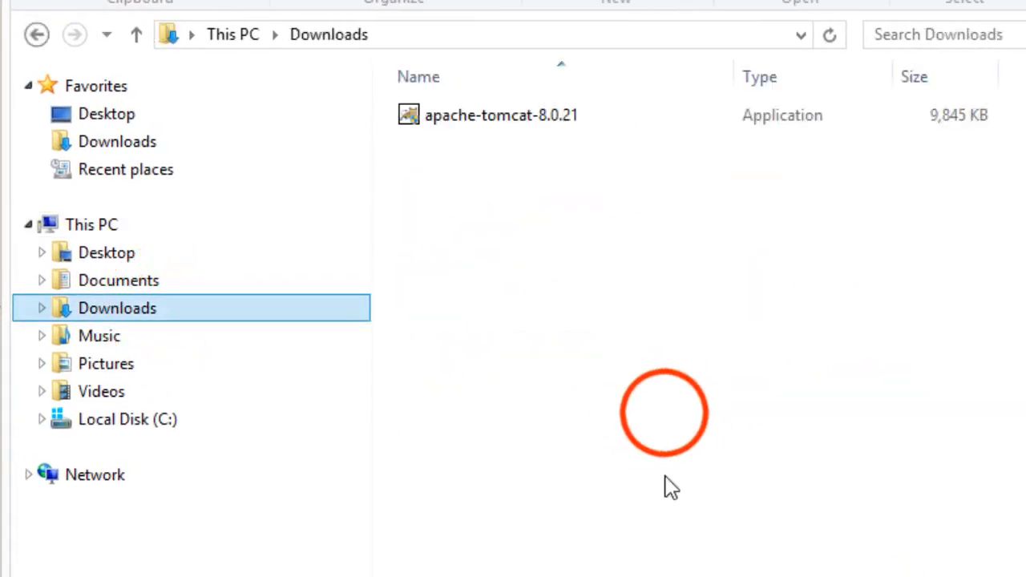
pyautogui.click(563, 122)
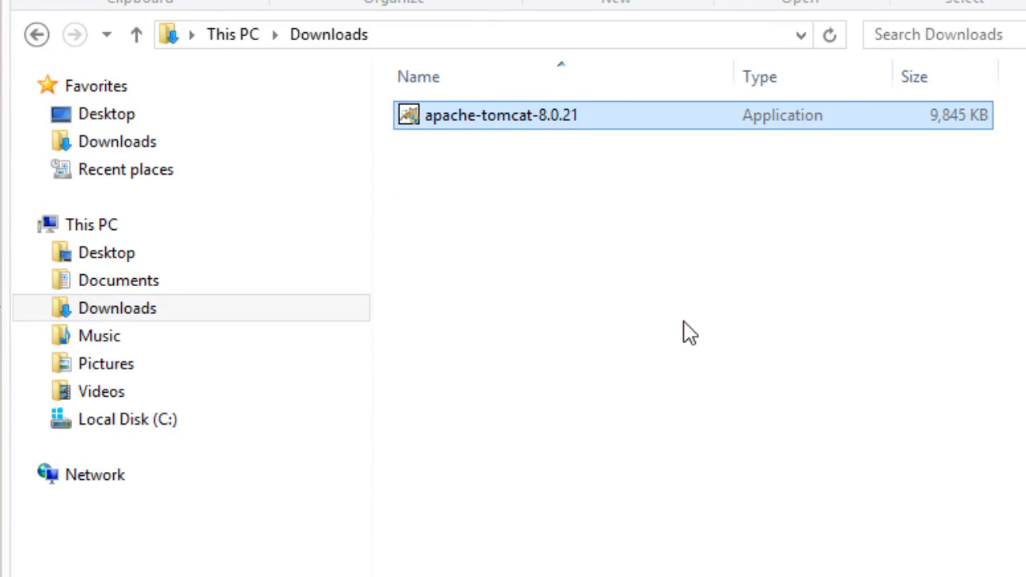
pyautogui.doubleClick(465, 126)
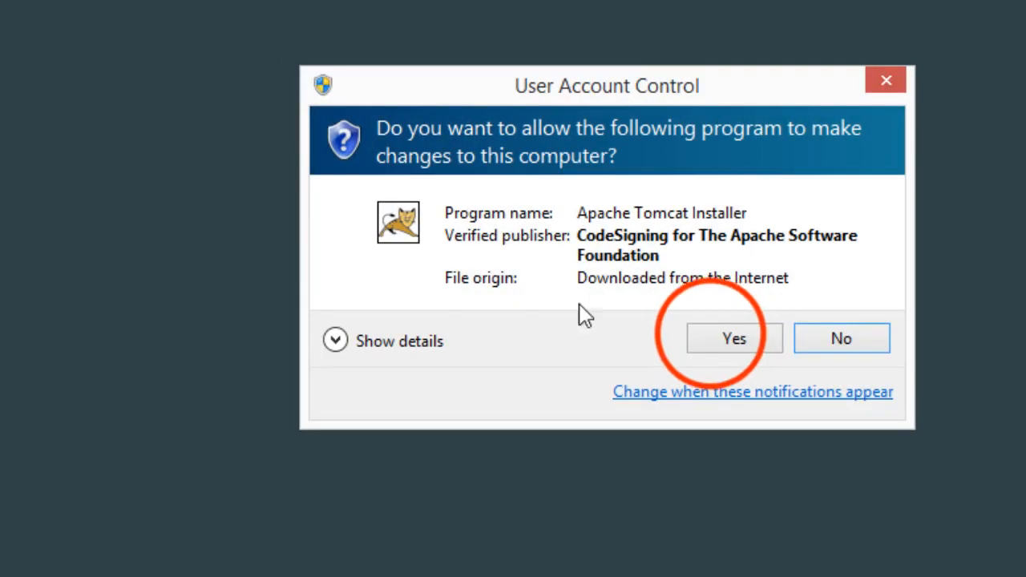
pyautogui.click(715, 340)
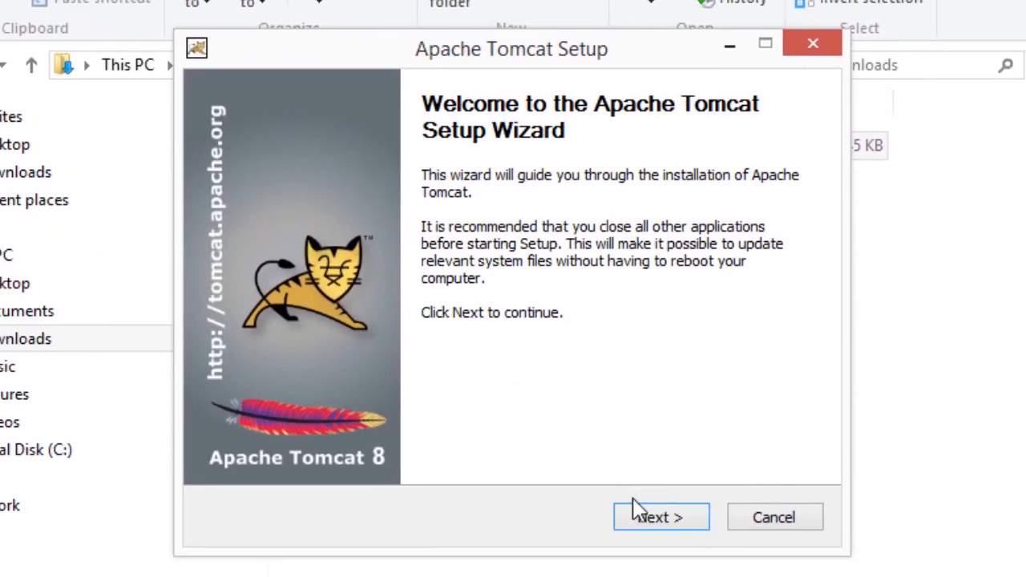
# Accept the Apache license agreement and choose the Full install type, keeping Service Startup and all other components included.
pyautogui.click(637, 513)
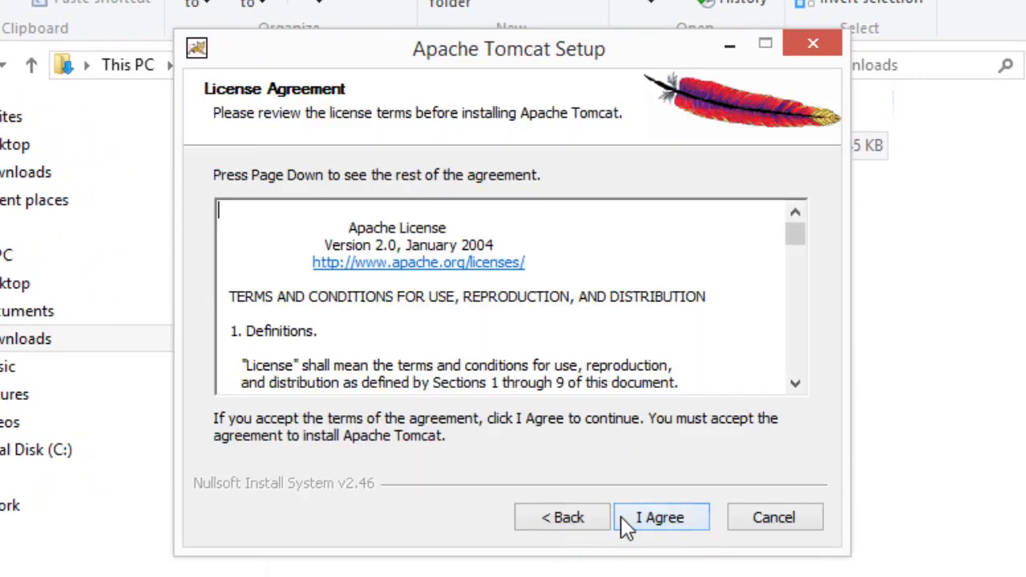
pyautogui.click(634, 517)
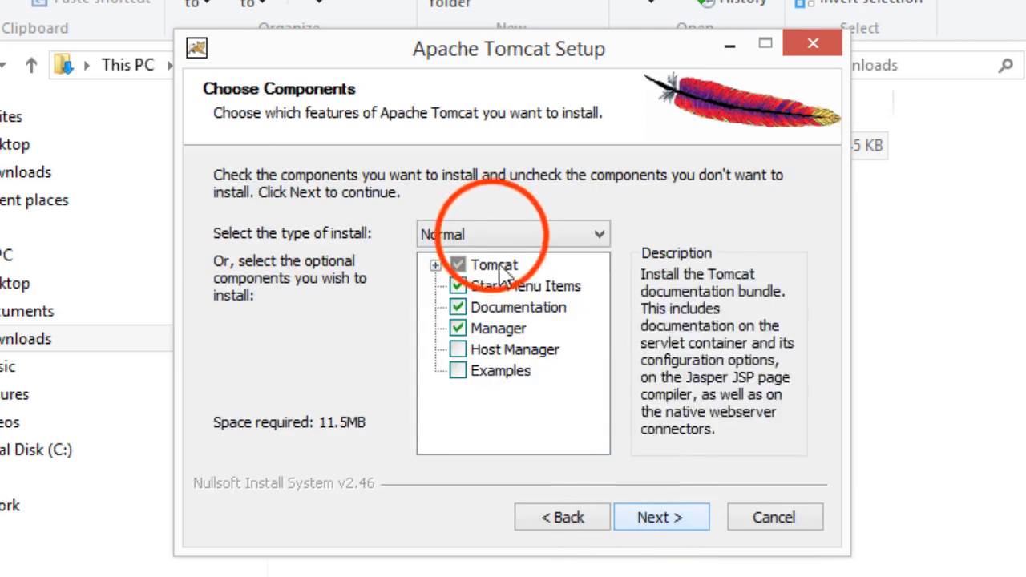
pyautogui.click(493, 234)
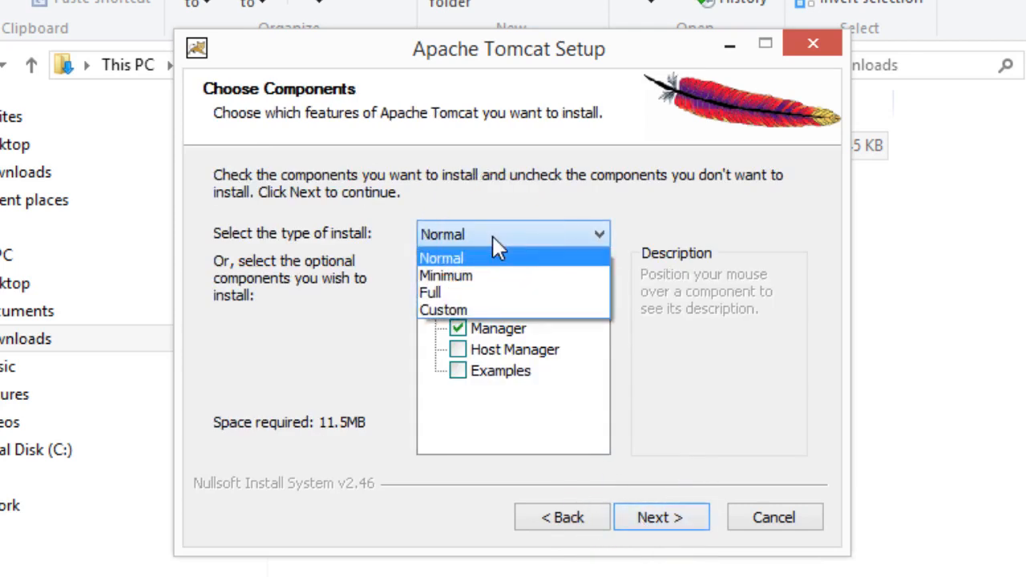
pyautogui.click(501, 292)
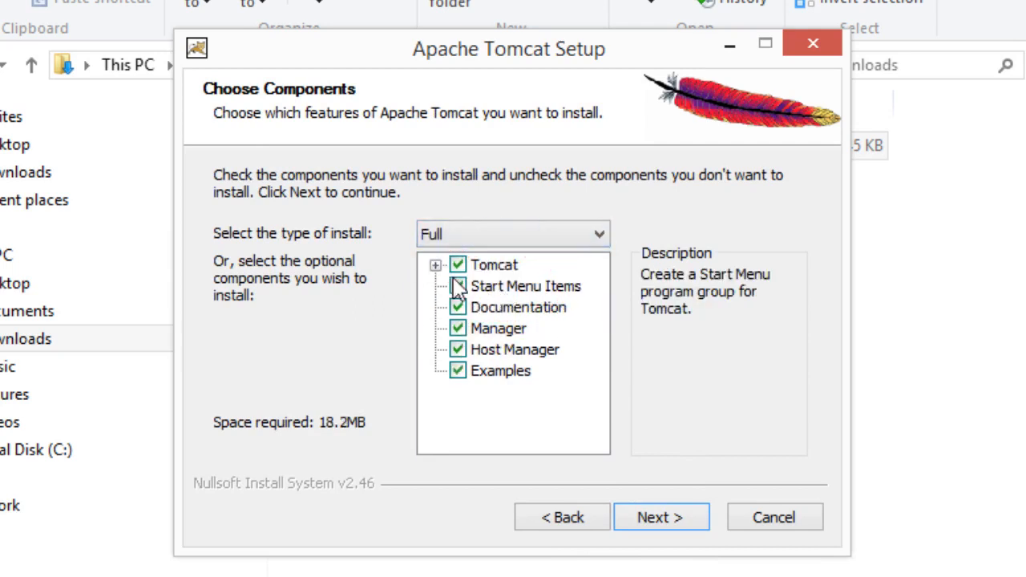
pyautogui.click(437, 267)
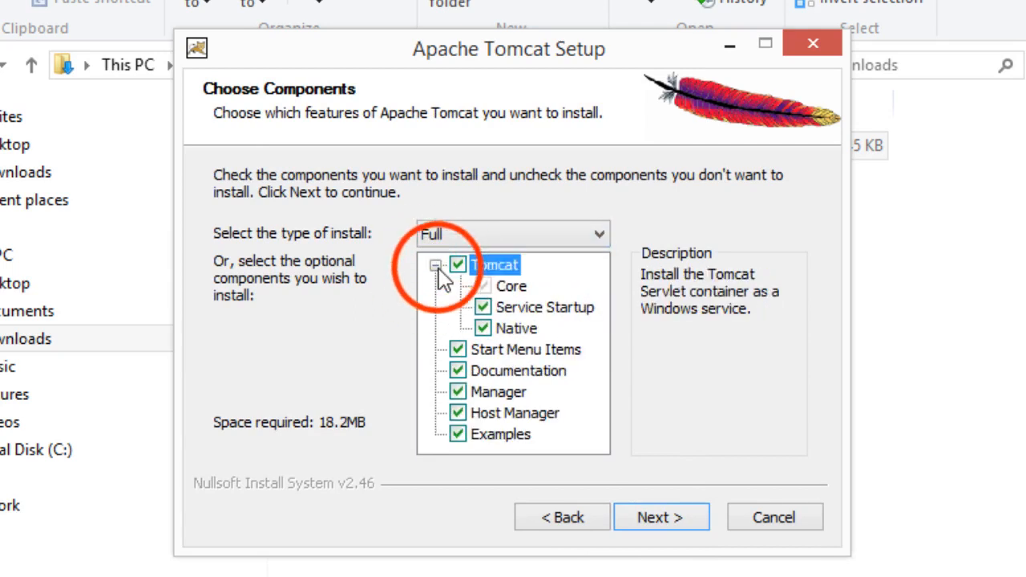
pyautogui.click(599, 319)
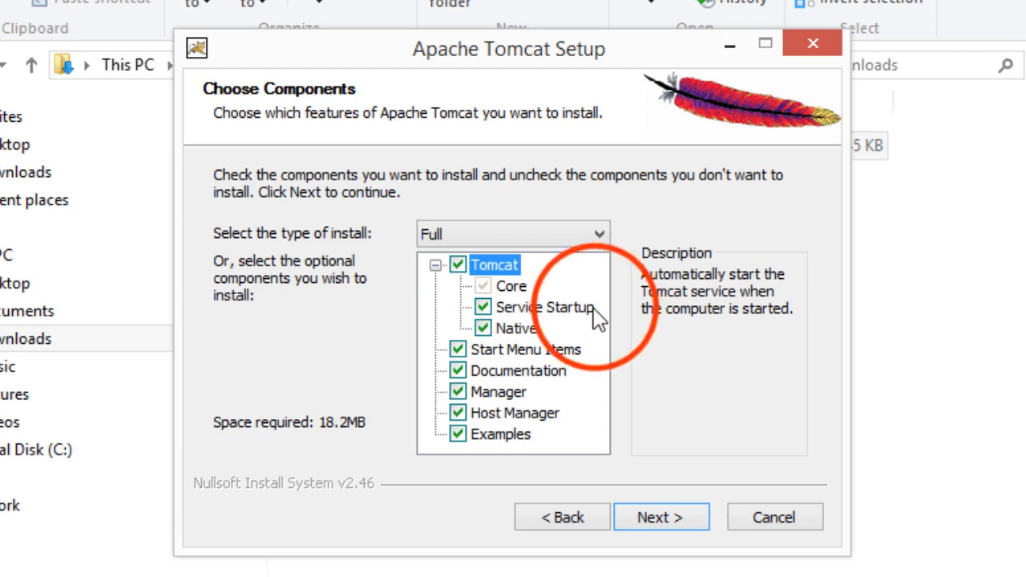
pyautogui.click(600, 319)
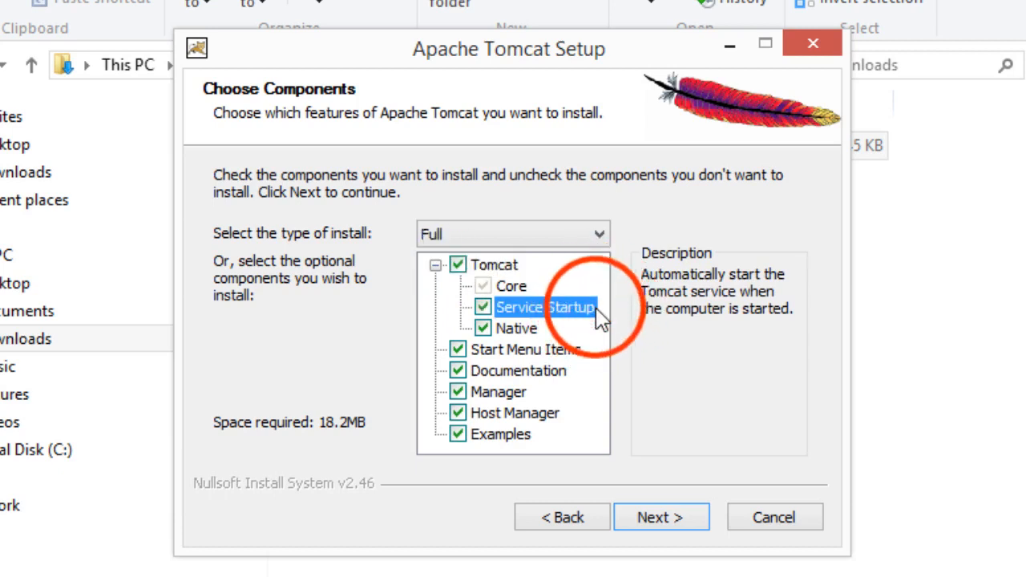
pyautogui.click(653, 517)
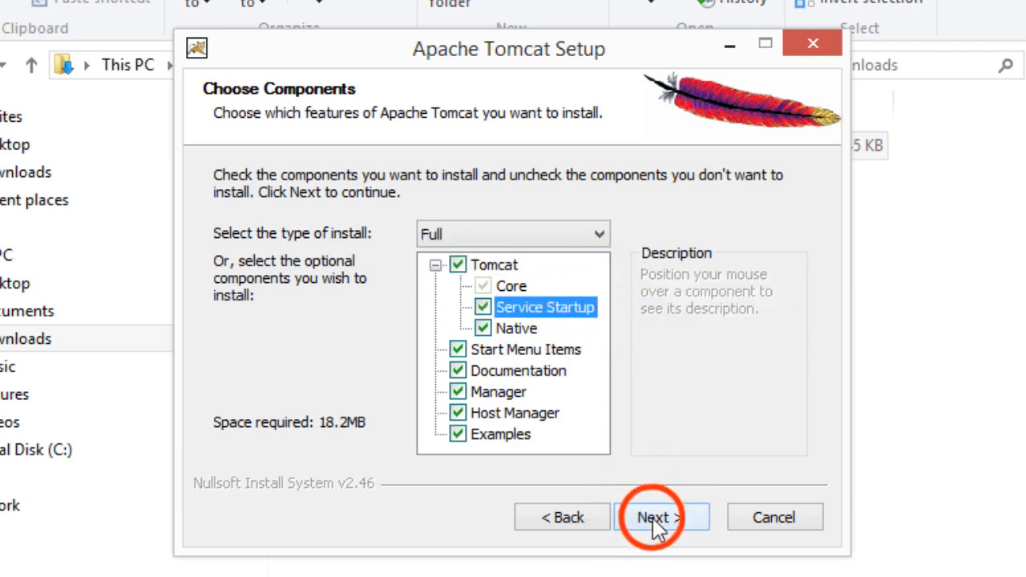
pyautogui.click(652, 518)
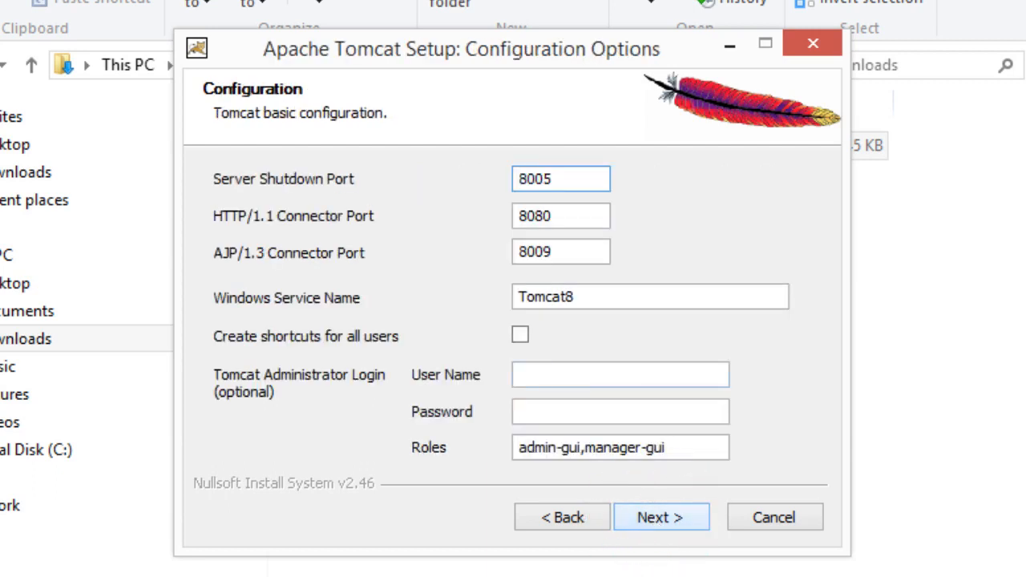
# Keep HTTP/1.1 connector port 8080 and set the Tomcat administrator login to user name admin with an account password.
pyautogui.doubleClick(563, 215)
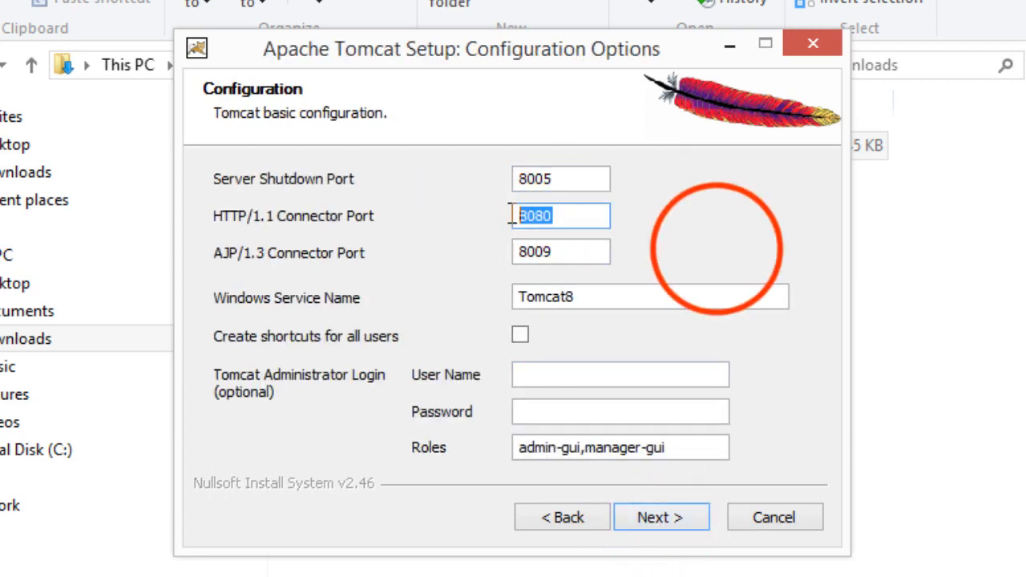
pyautogui.click(593, 370)
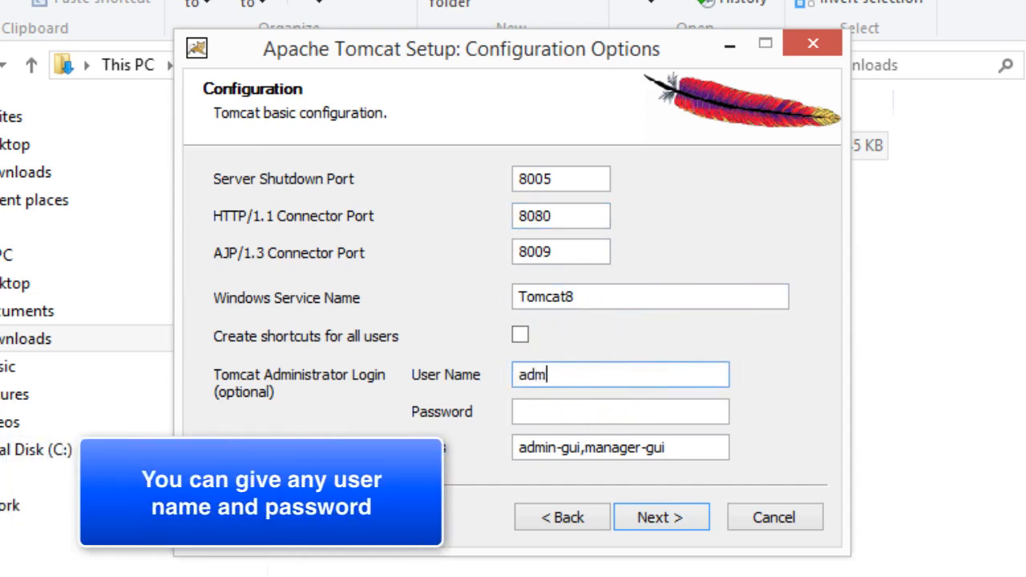
pyautogui.press('Tab')
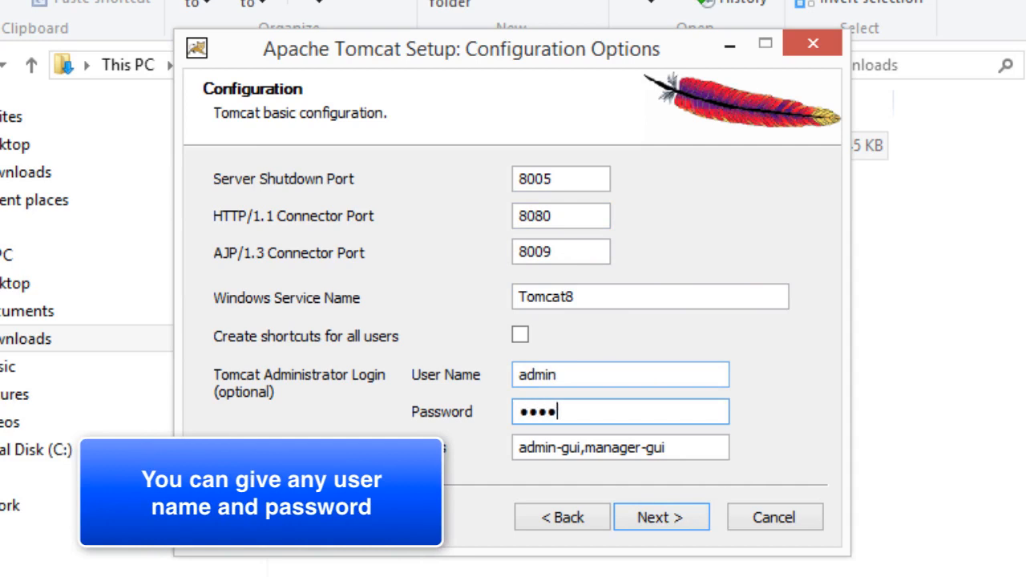
pyautogui.click(656, 517)
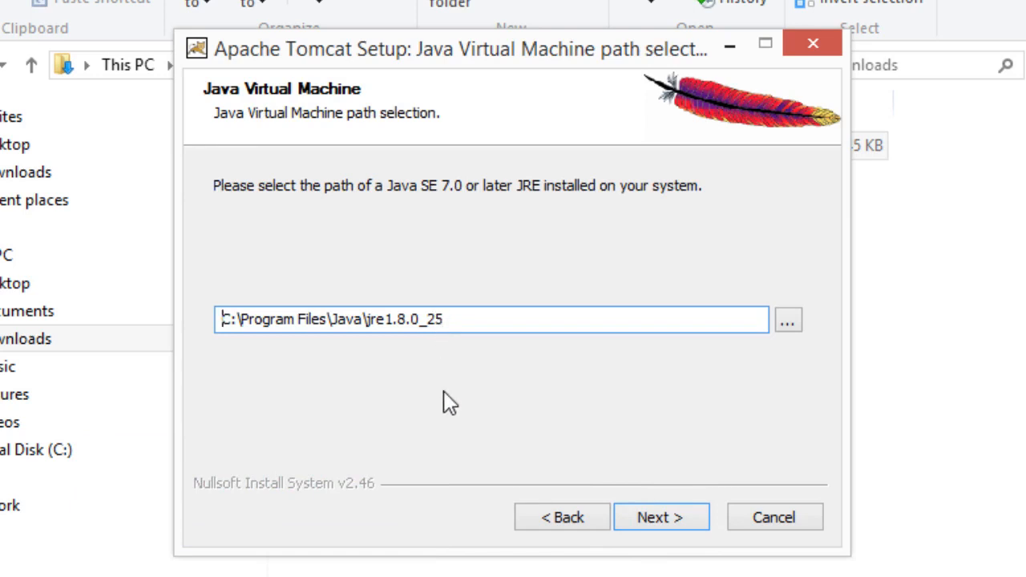
# Install Tomcat with the suggested JRE path and destination folder, finishing setup with Run Apache Tomcat enabled and Show Readme disabled.
pyautogui.click(652, 518)
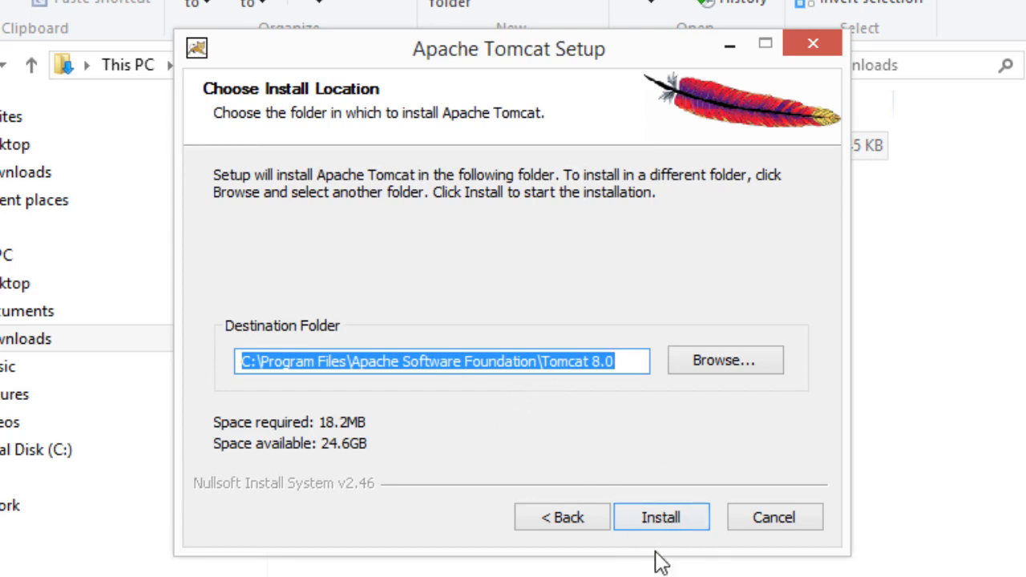
pyautogui.click(659, 519)
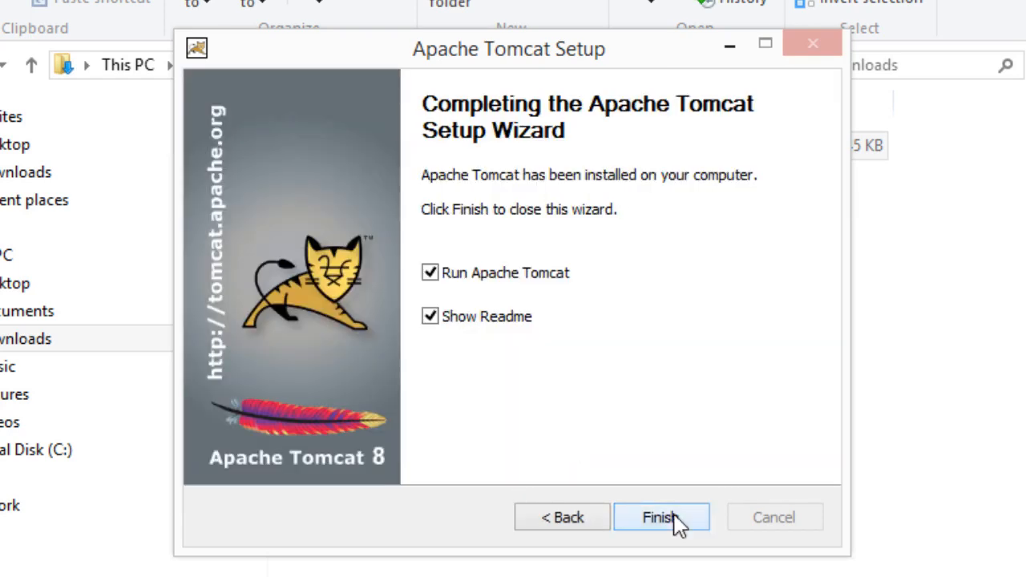
pyautogui.click(473, 319)
pyautogui.click(655, 517)
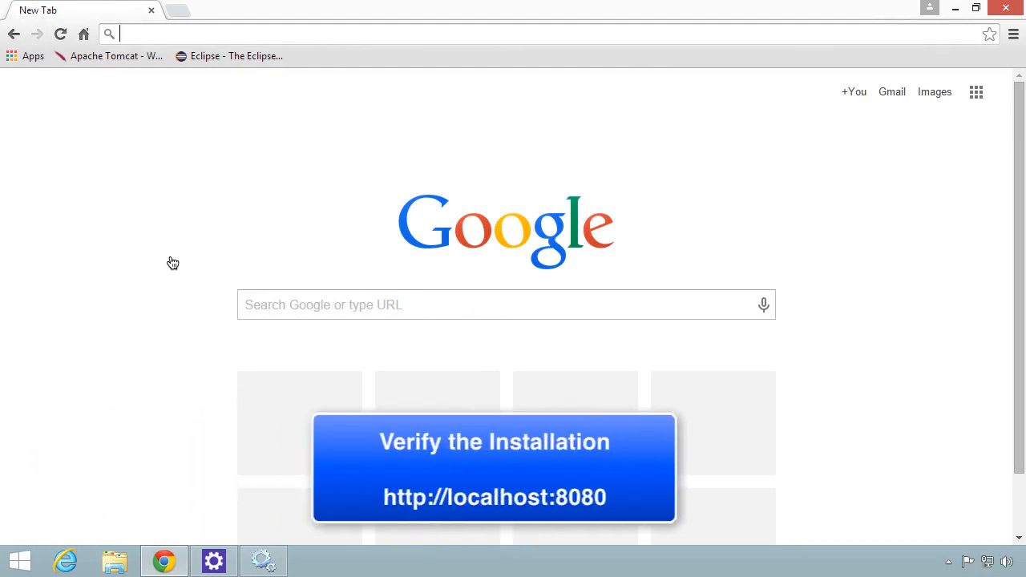
pyautogui.write('htoo')
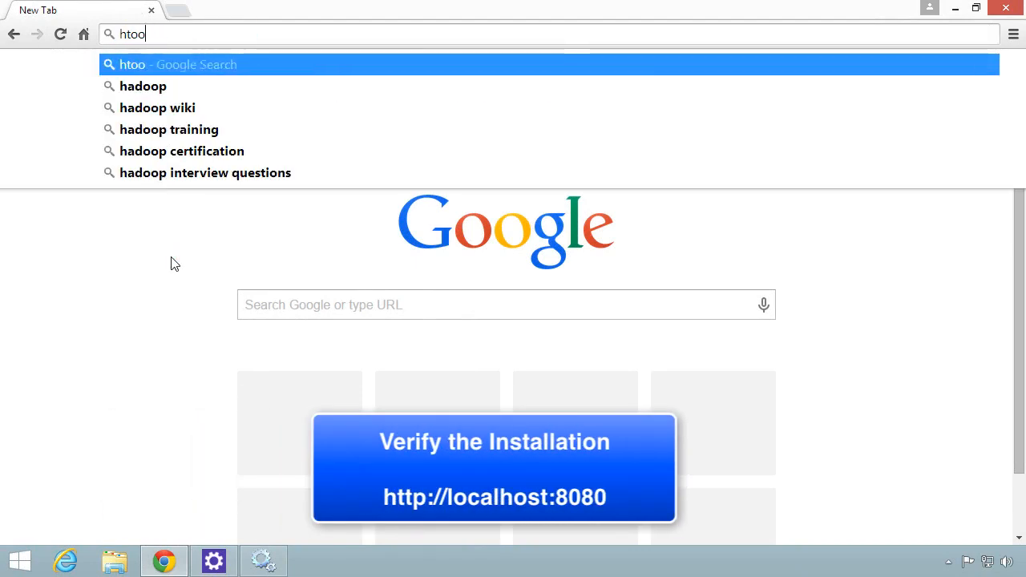
pyautogui.press('BackSpace')
pyautogui.press('BackSpace')
pyautogui.write('tp://lo')
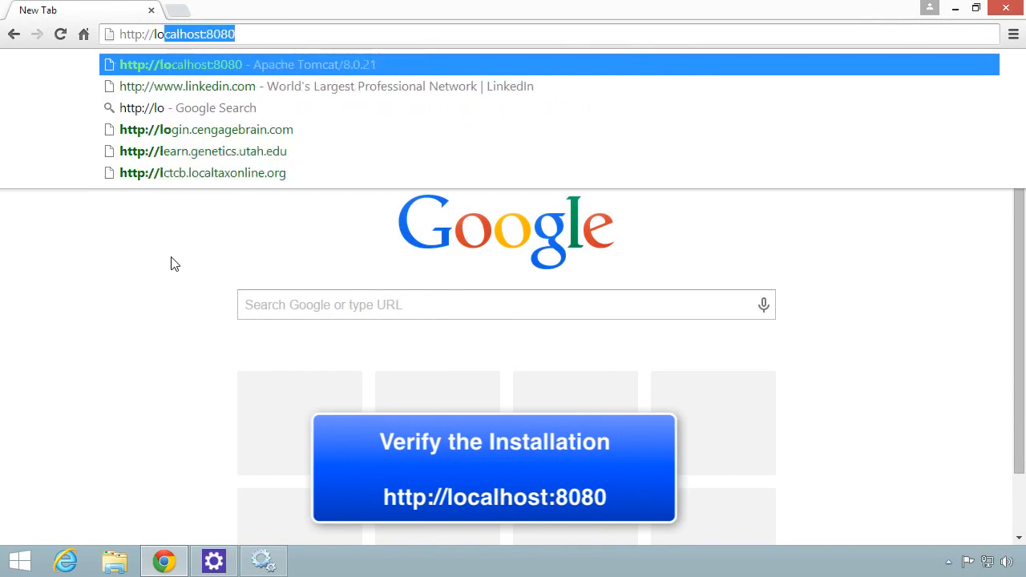
pyautogui.write('calhost:8080')
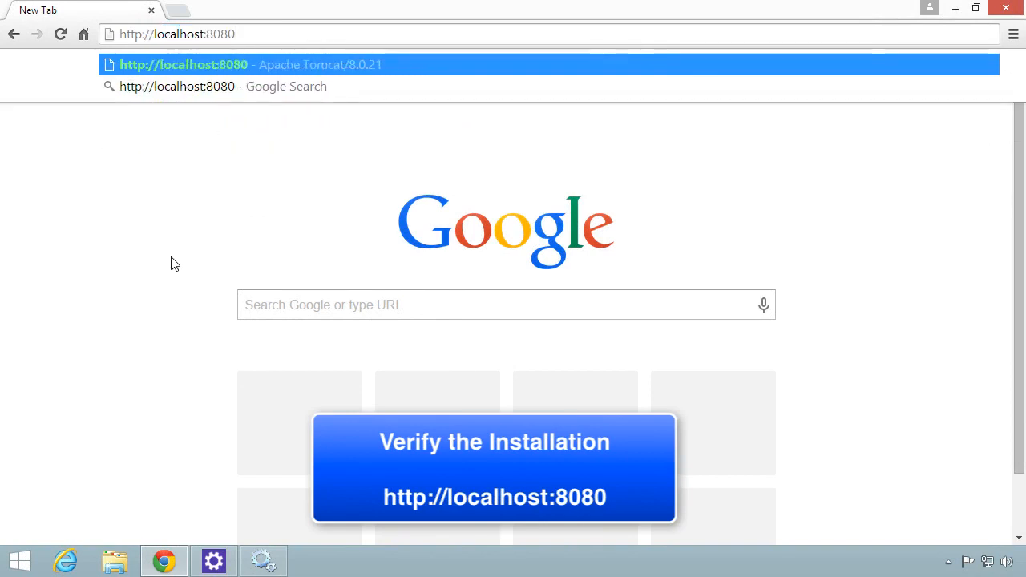
pyautogui.press('Return')
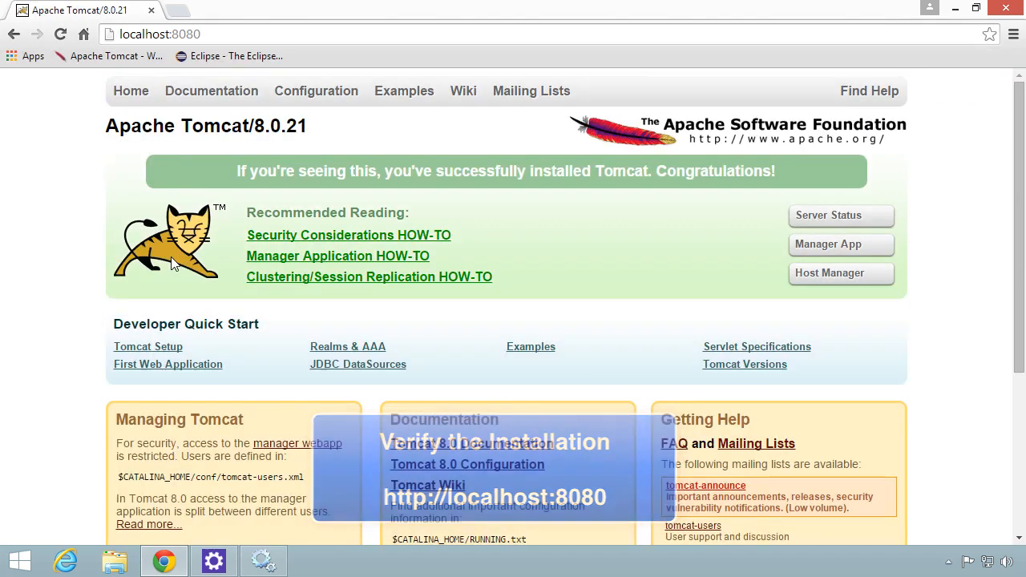
# Examine the version heading and the installation message on the Tomcat welcome page.
pyautogui.click(98, 128)
pyautogui.moveTo(105, 122); pyautogui.dragTo(365, 131)
pyautogui.click(232, 163)
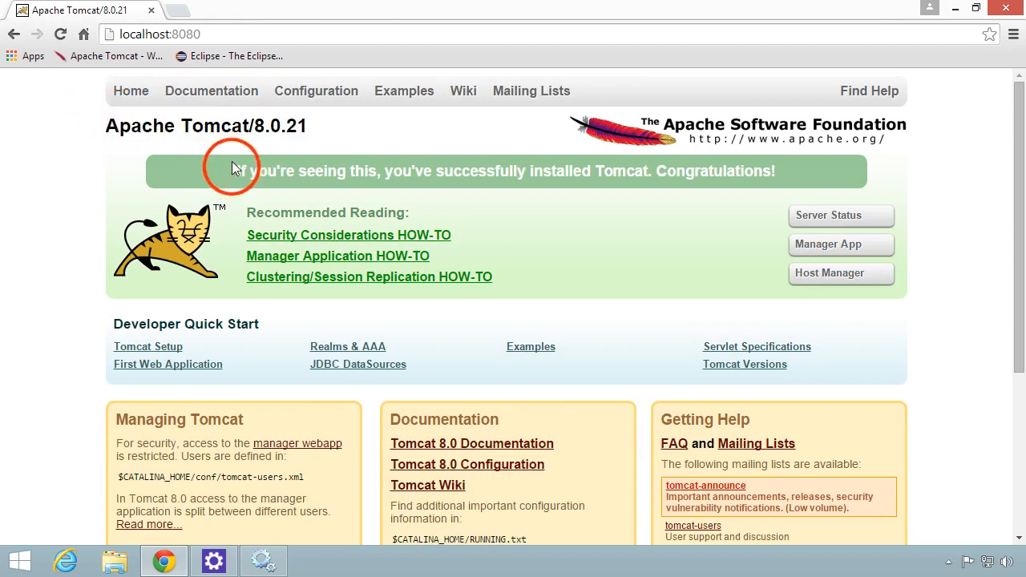
pyautogui.moveTo(231, 169); pyautogui.dragTo(532, 170)
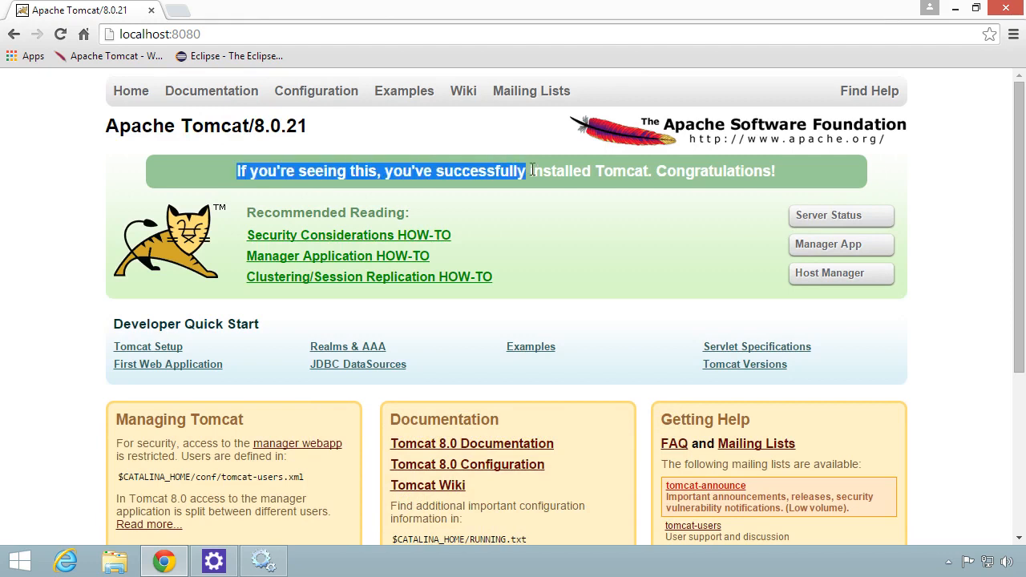
pyautogui.moveTo(765, 170); pyautogui.dragTo(783, 169)
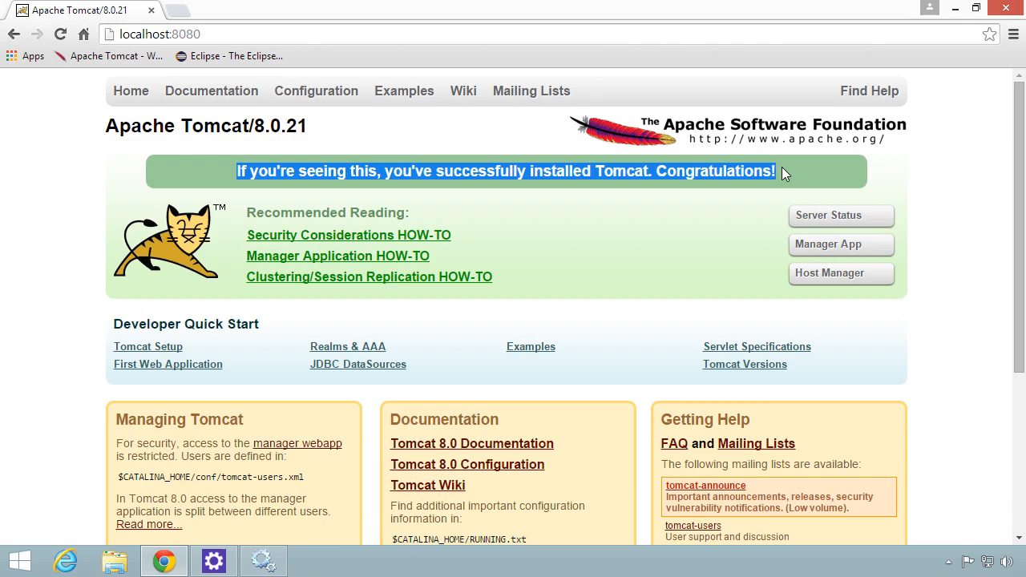
pyautogui.click(946, 365)
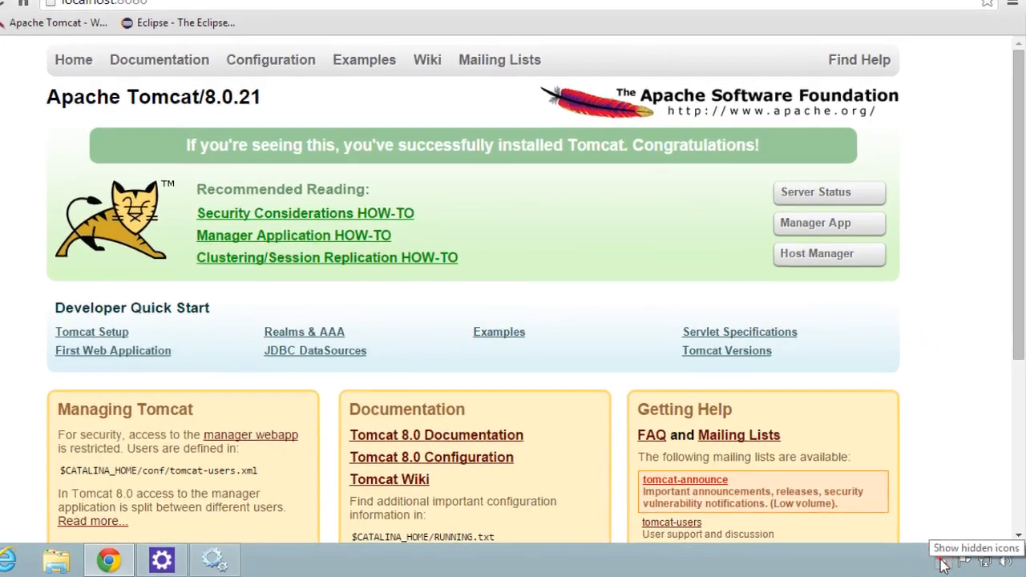
# Open the Tomcat service's configuration from its hidden notification icon, review the General properties, and close them without changes.
pyautogui.click(946, 561)
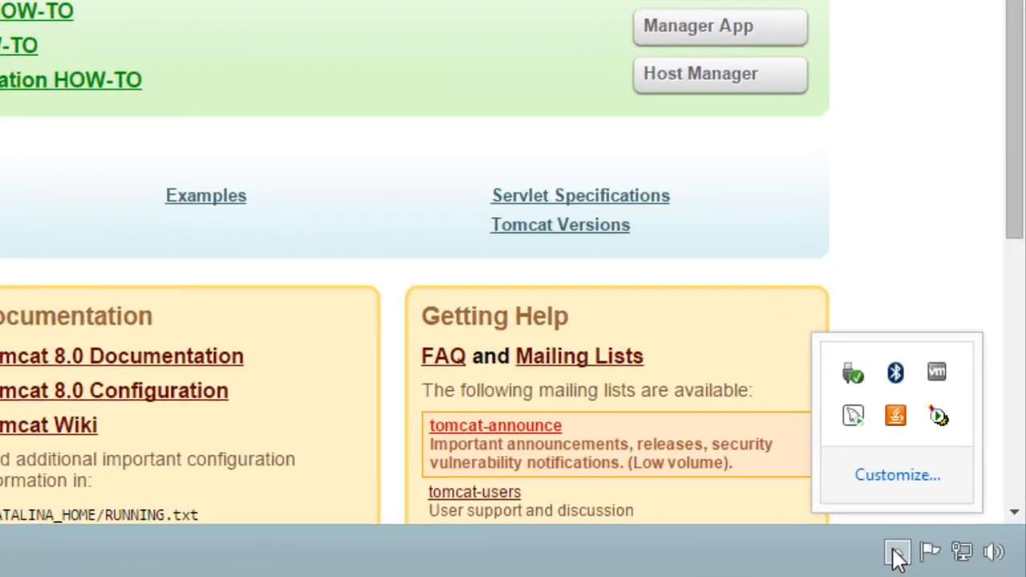
pyautogui.rightClick(932, 404)
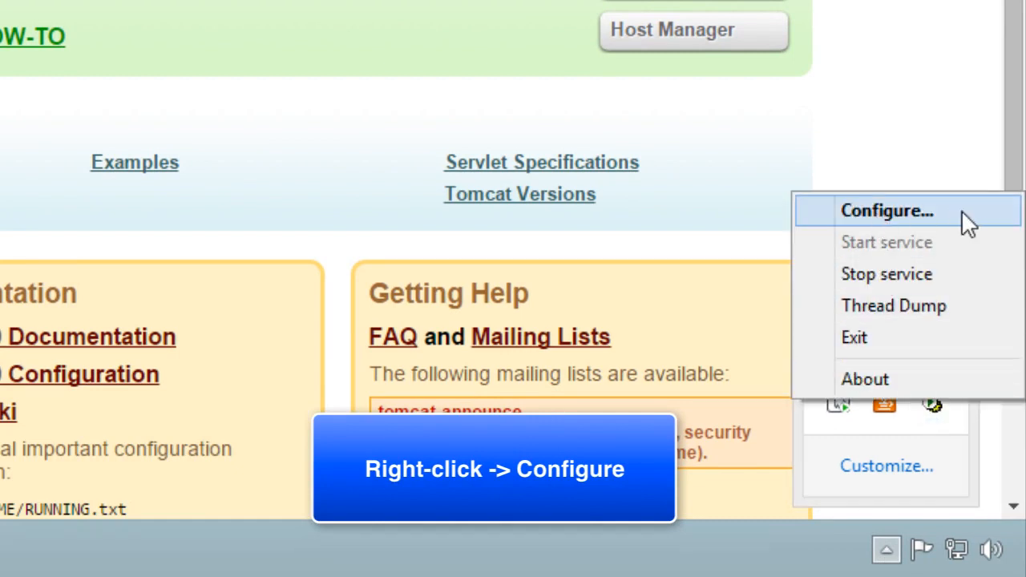
pyautogui.click(961, 210)
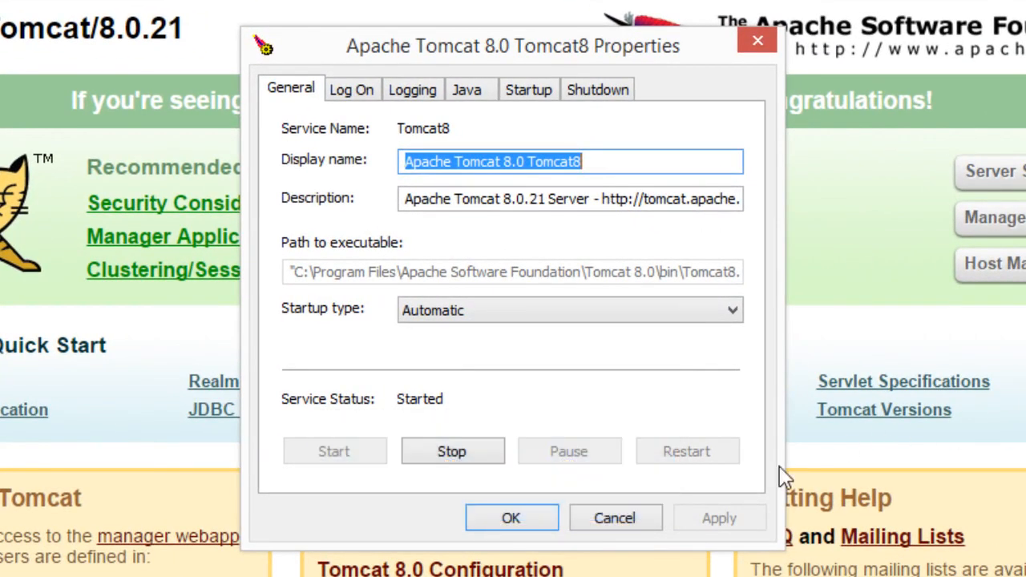
pyautogui.click(424, 196)
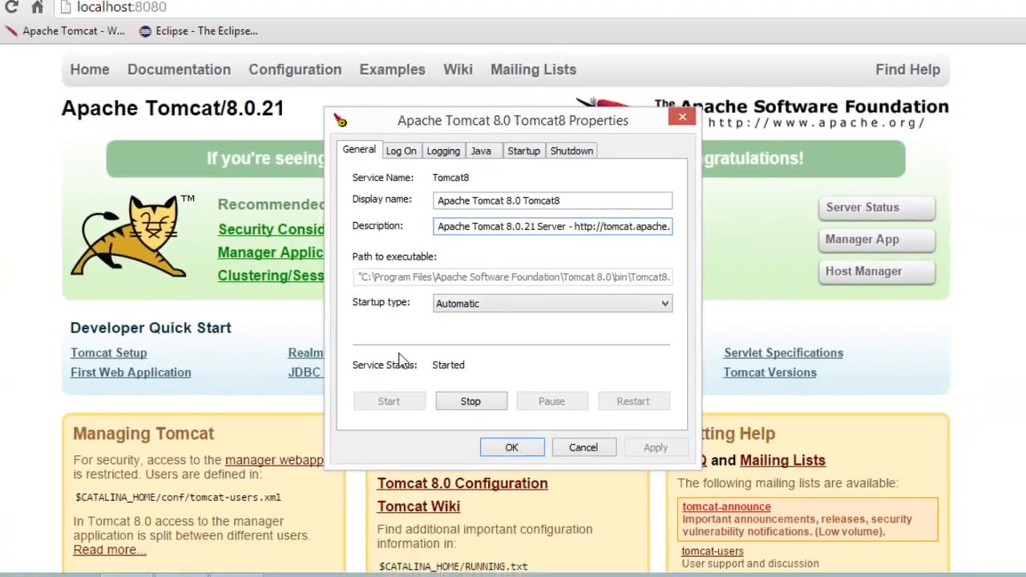
pyautogui.click(614, 517)
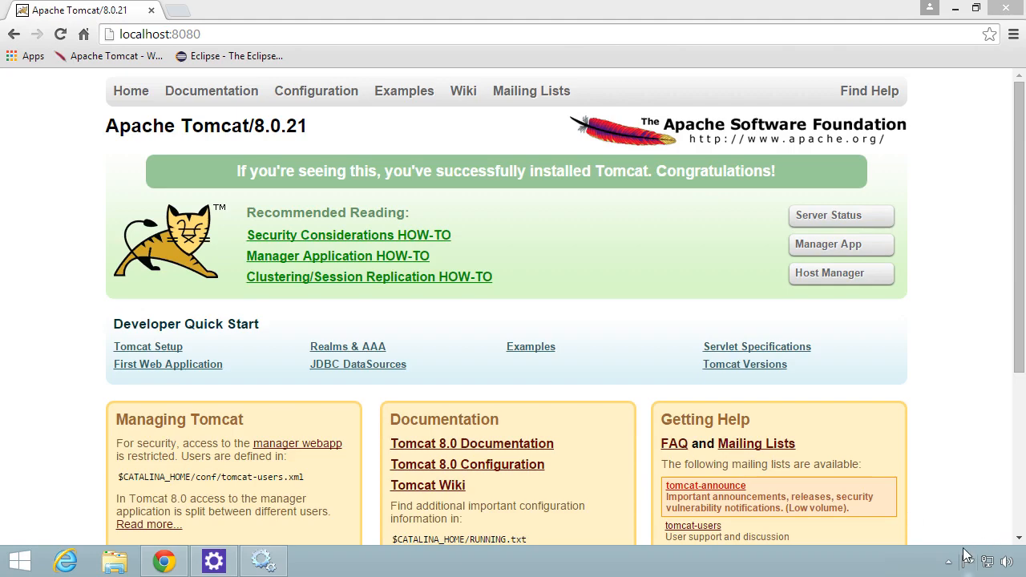
# Switch to the Windows Services window, select the Apache Tomcat 8.0 Tomcat8 service, and widen the window to show the Log On As column.
pyautogui.click(264, 561)
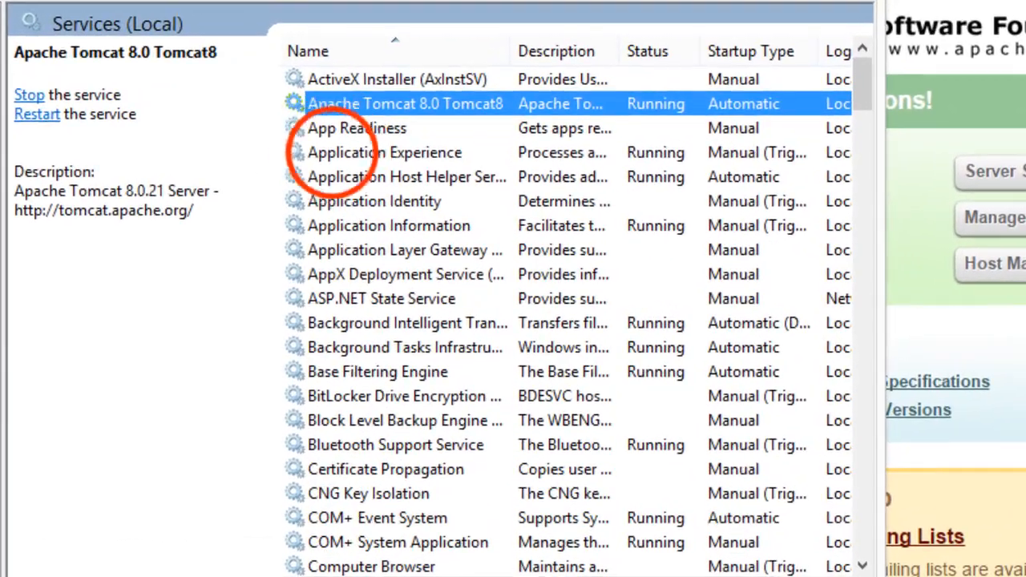
pyautogui.click(400, 204)
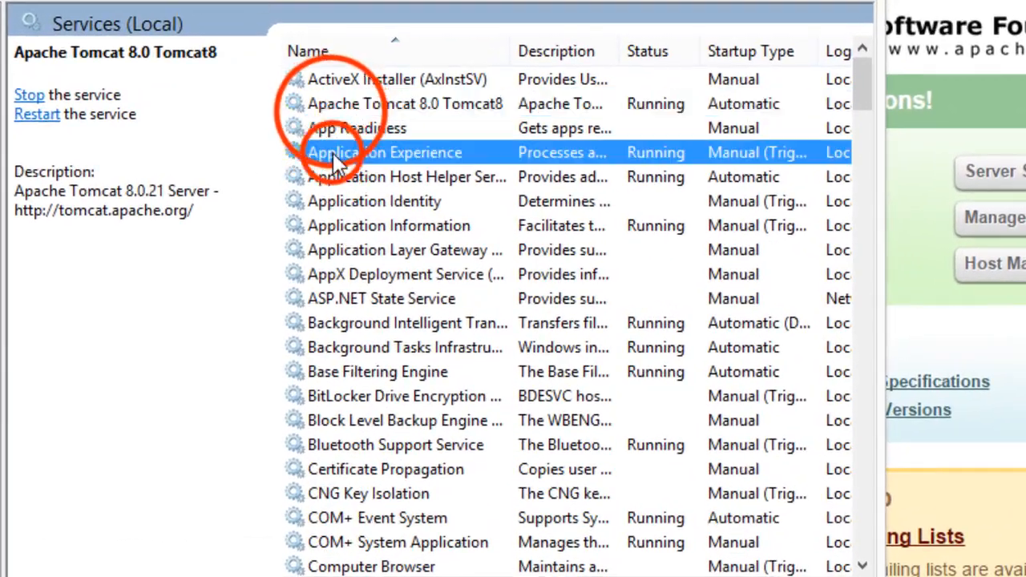
pyautogui.click(329, 105)
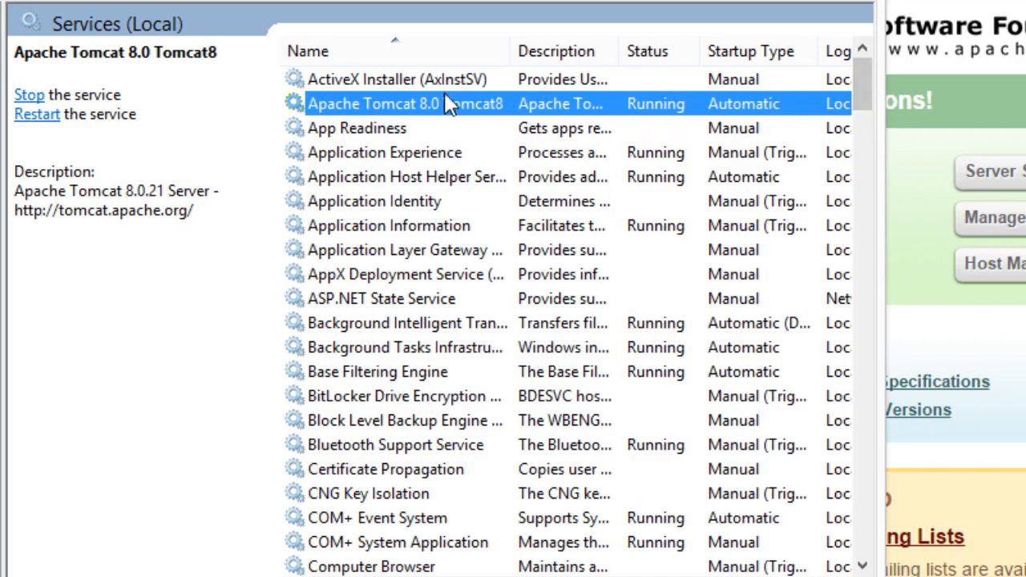
pyautogui.click(882, 126)
pyautogui.moveTo(882, 126); pyautogui.dragTo(1025, 125)
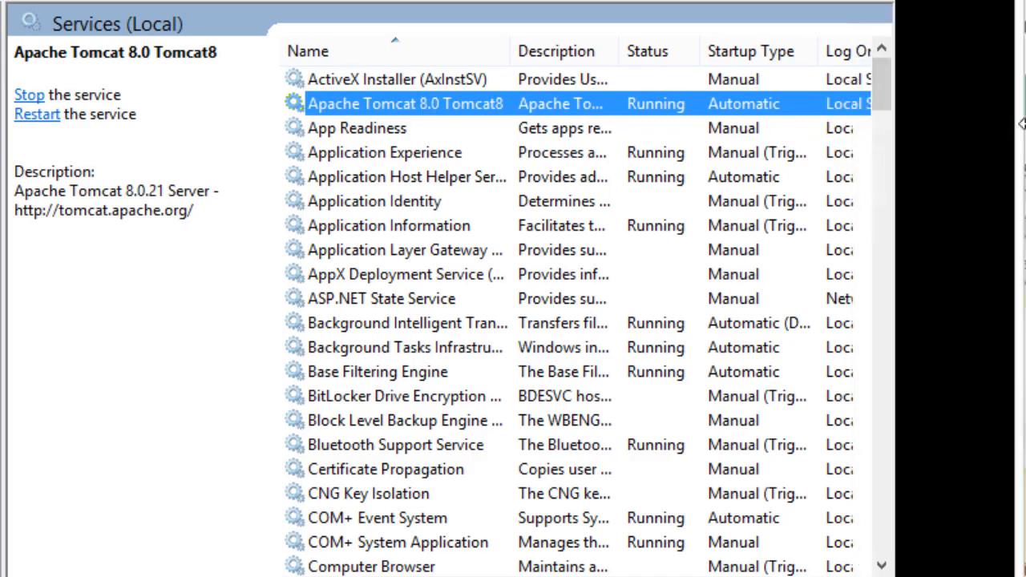
# Stop the Apache Tomcat 8.0 Tomcat8 service and close the Services window.
pyautogui.rightClick(468, 112)
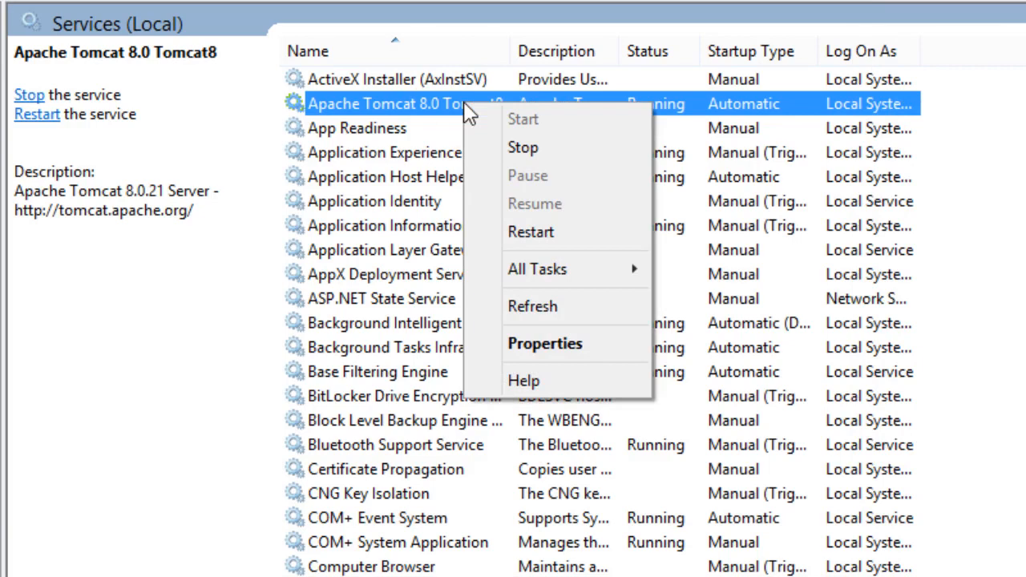
pyautogui.click(428, 101)
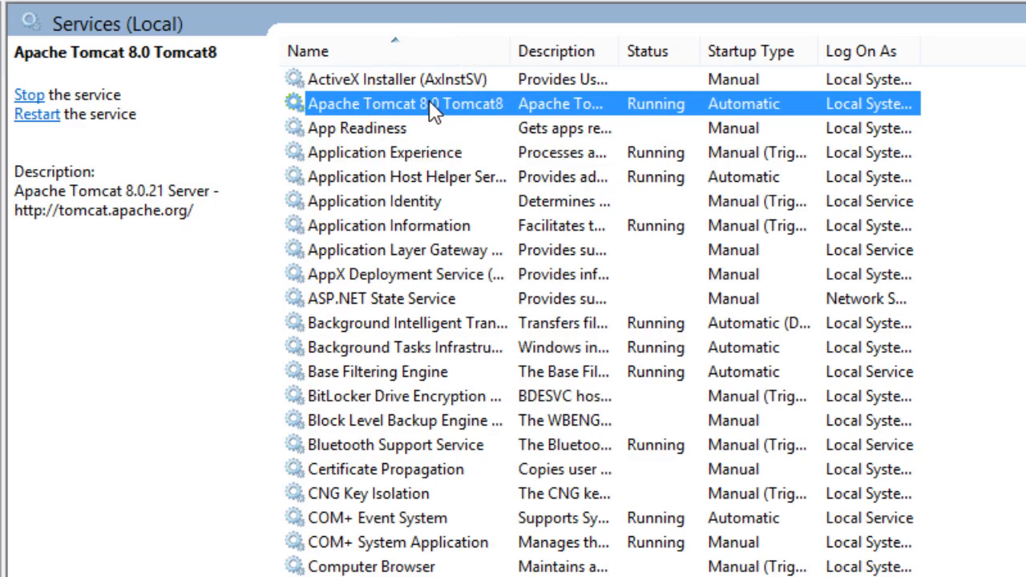
pyautogui.rightClick(481, 119)
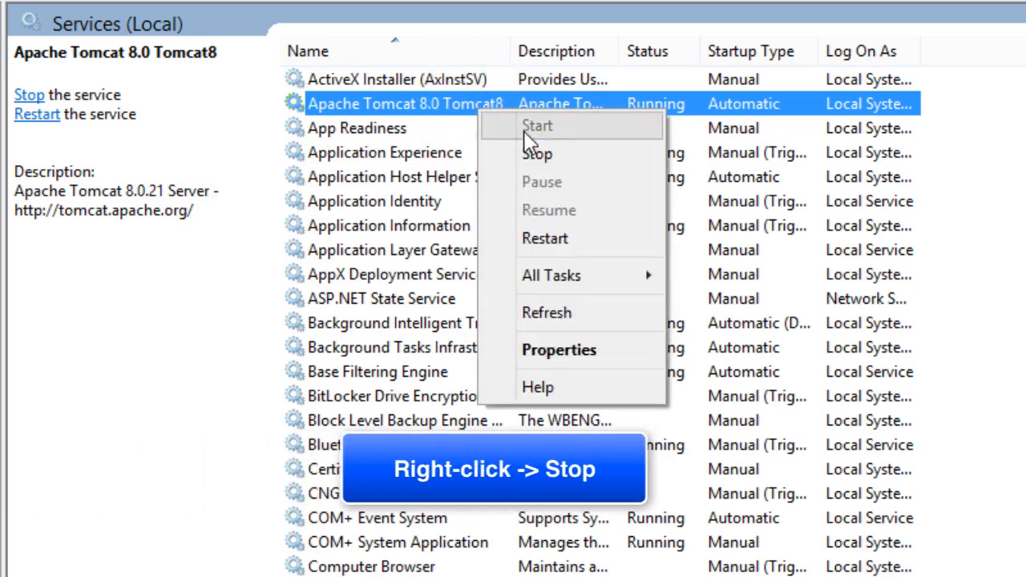
pyautogui.click(534, 156)
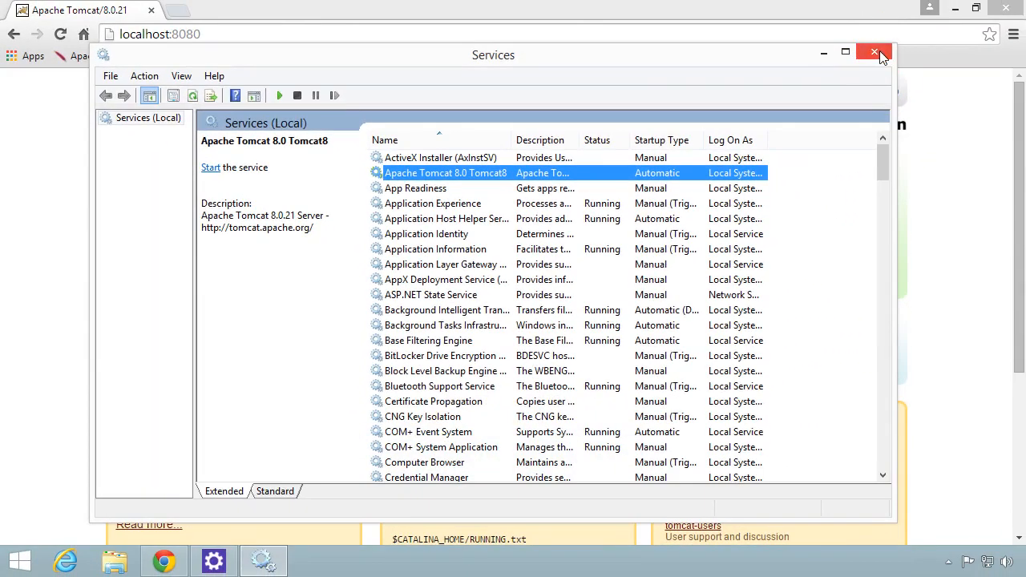
pyautogui.click(879, 53)
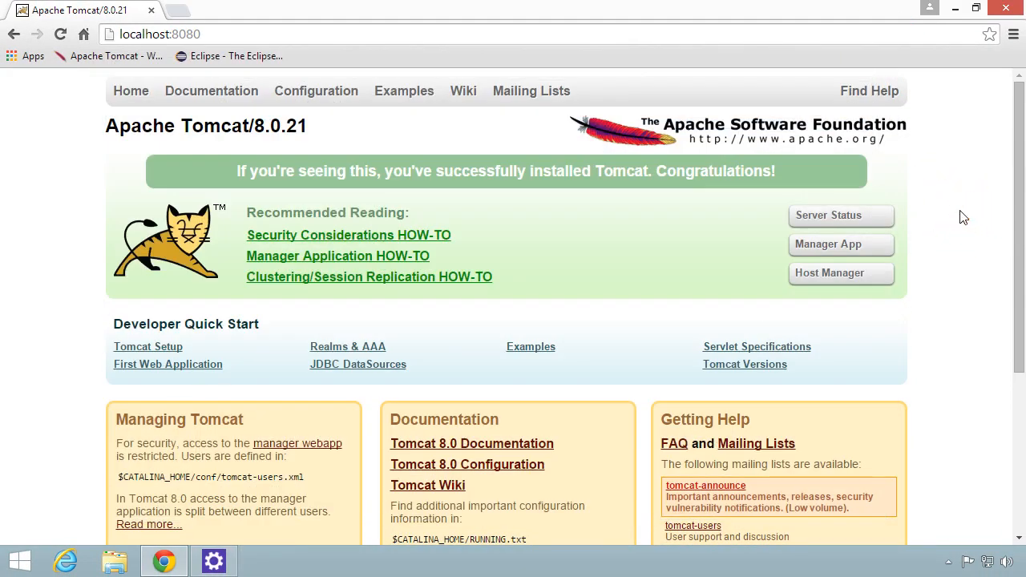